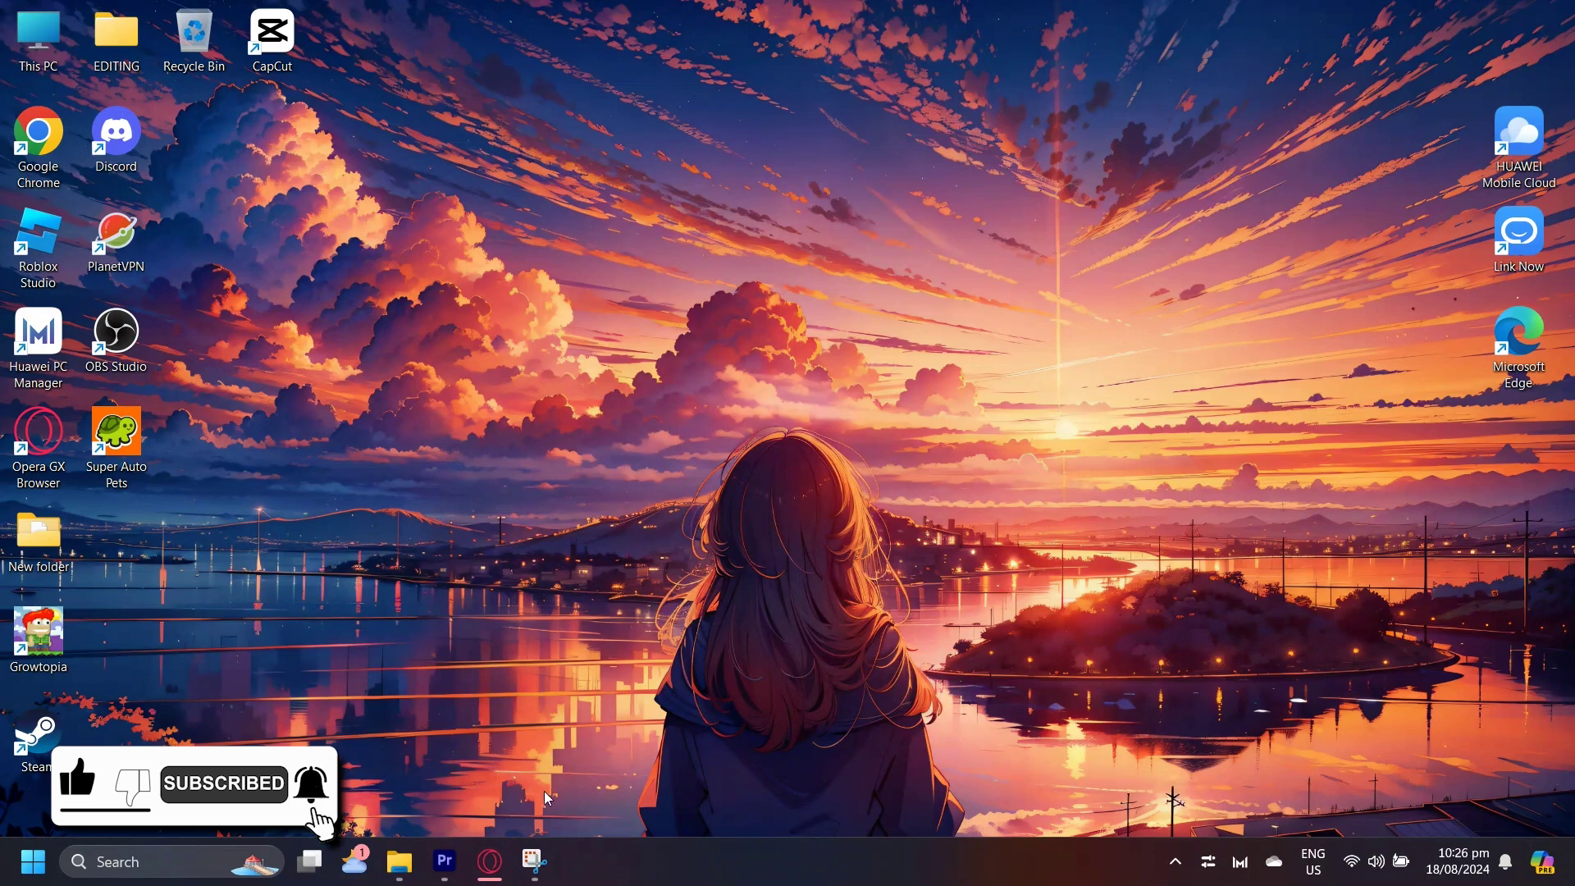
Step: Restore the Snipping Tool window showing the Facebook Ad Library hide-ads guide from the taskbar
left_click(532, 861)
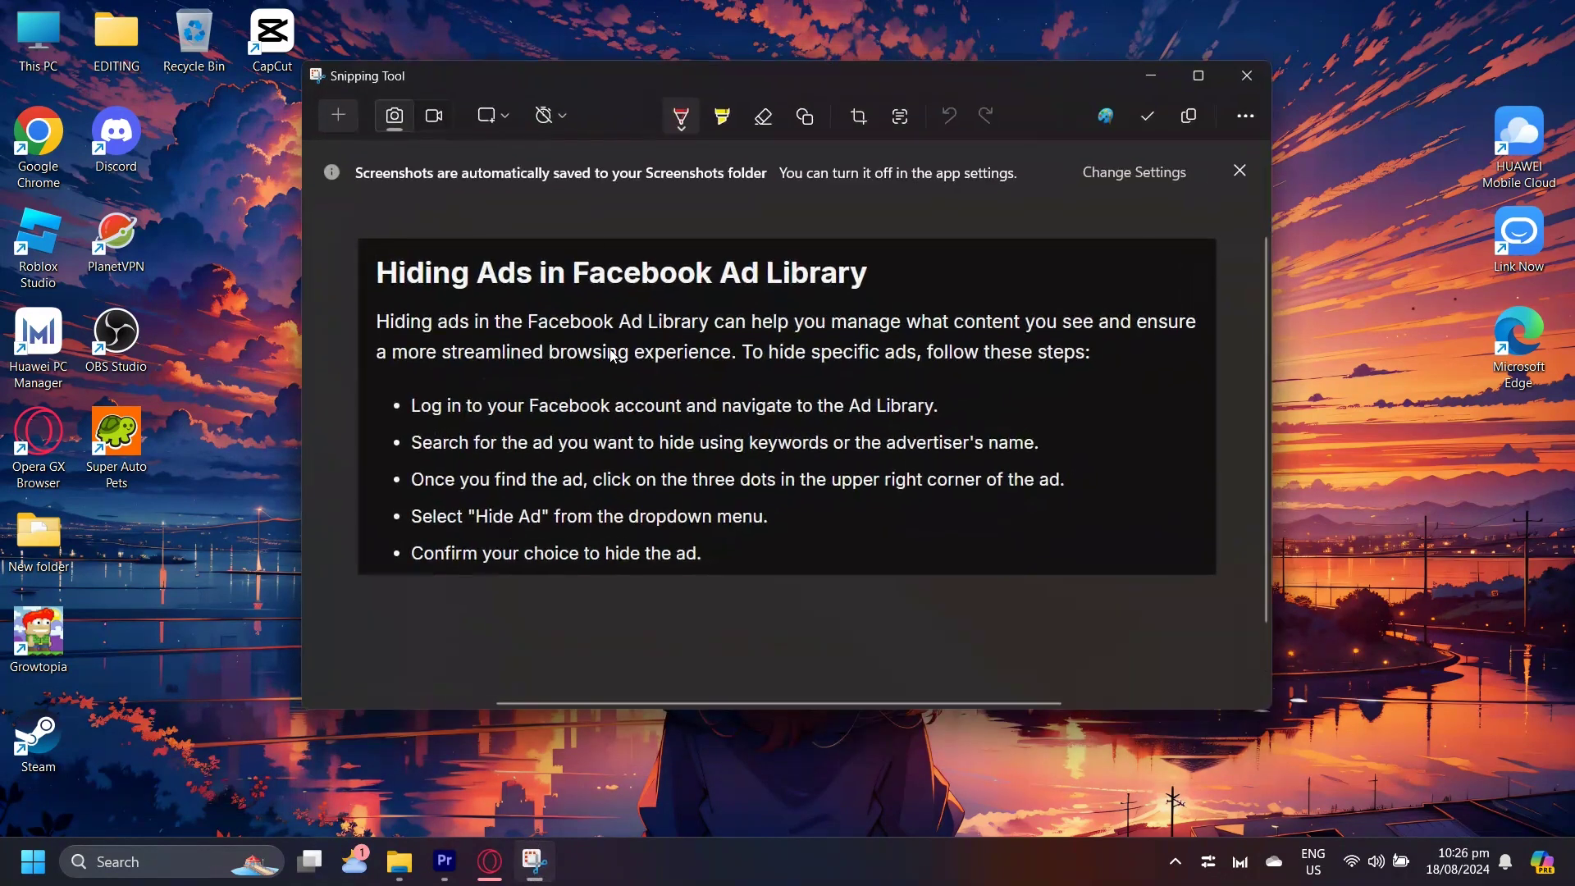